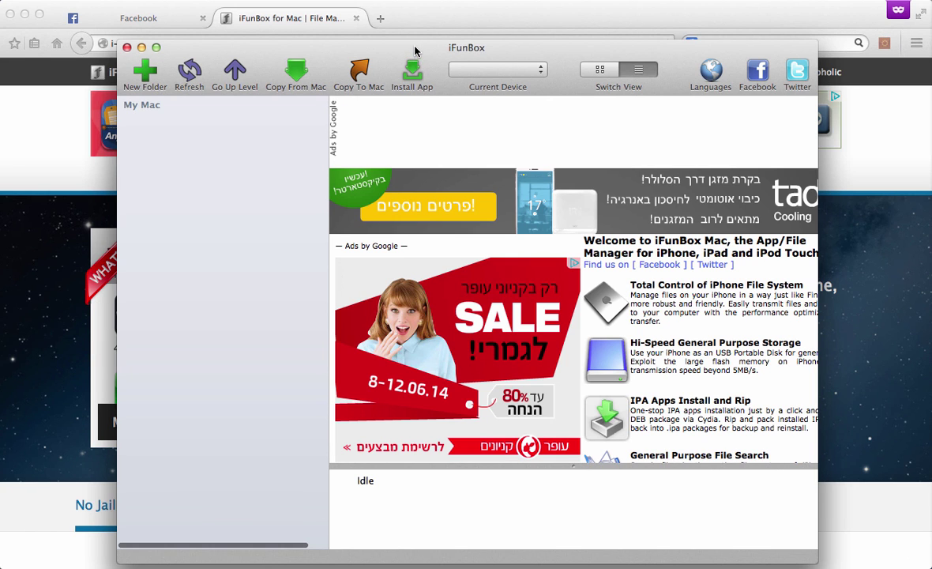
# Browse User Applications > Viber > Library > Preferences and preview com.viber.plist.
pyautogui.moveTo(414, 51); pyautogui.dragTo(386, 105)
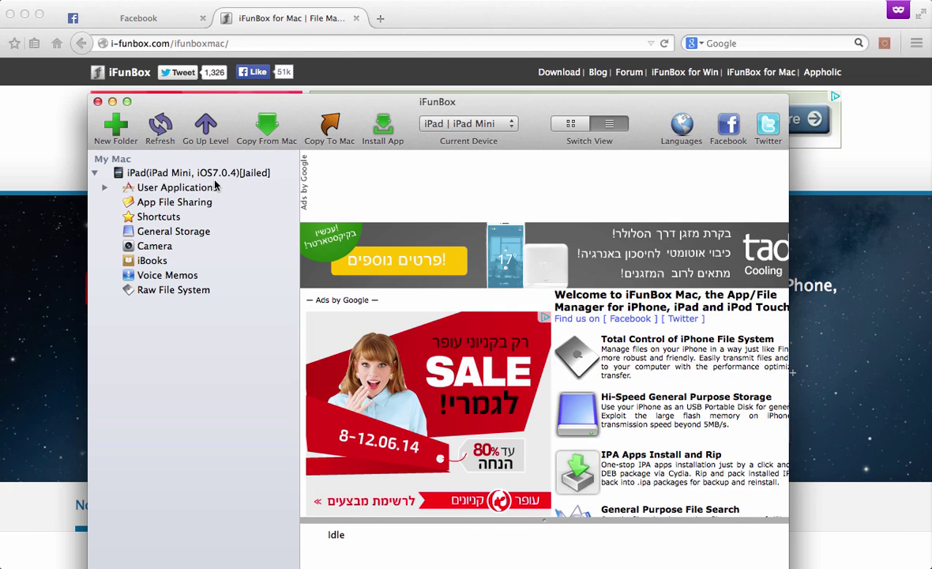
pyautogui.click(194, 189)
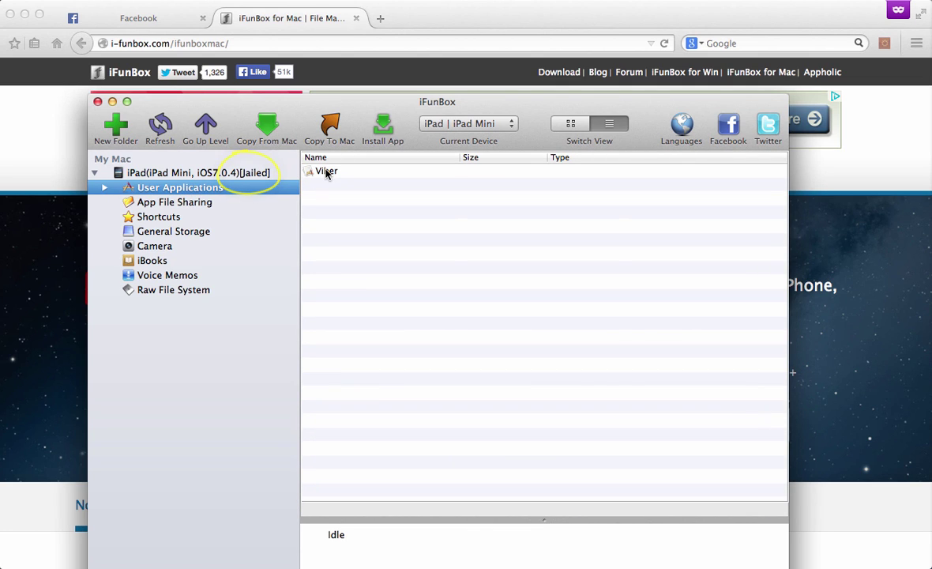
pyautogui.doubleClick(325, 171)
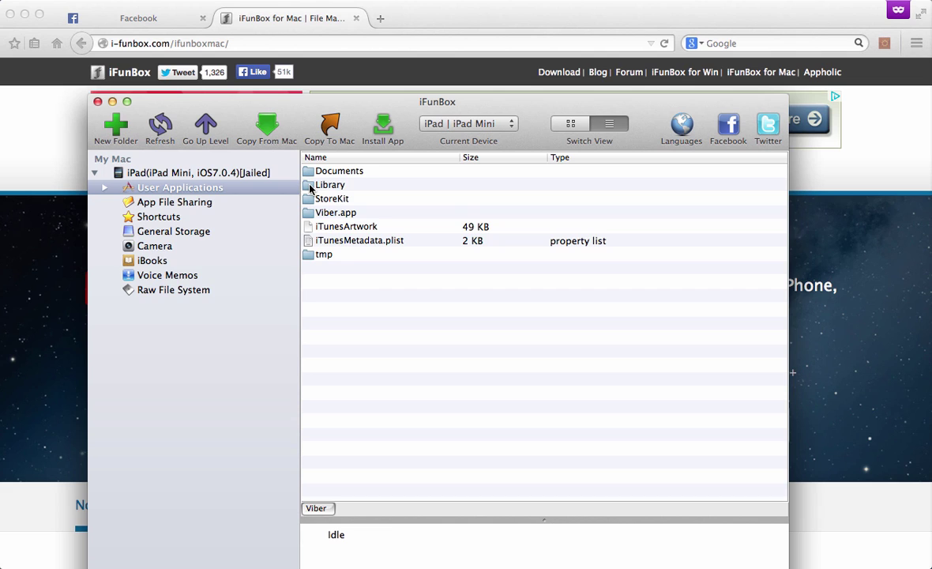
pyautogui.doubleClick(311, 186)
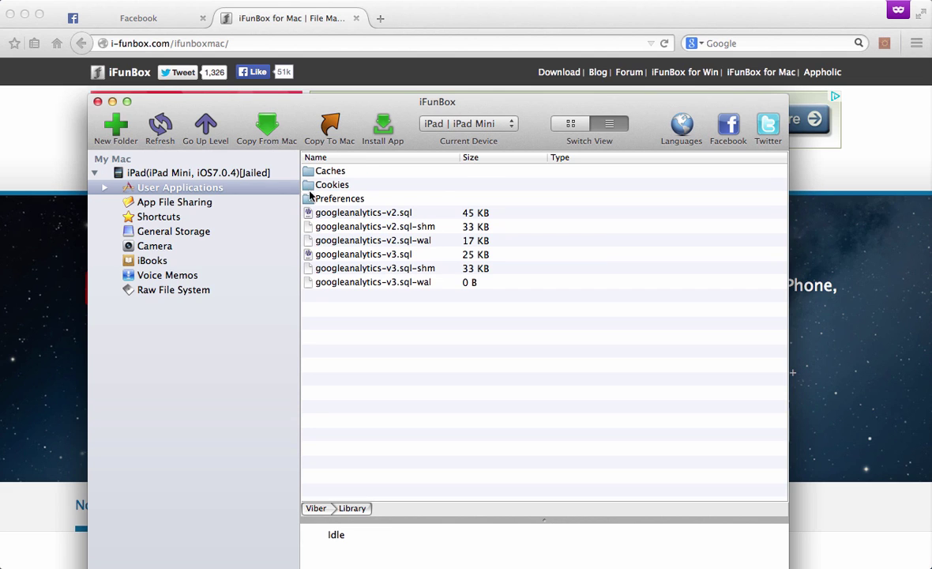
pyautogui.doubleClick(312, 200)
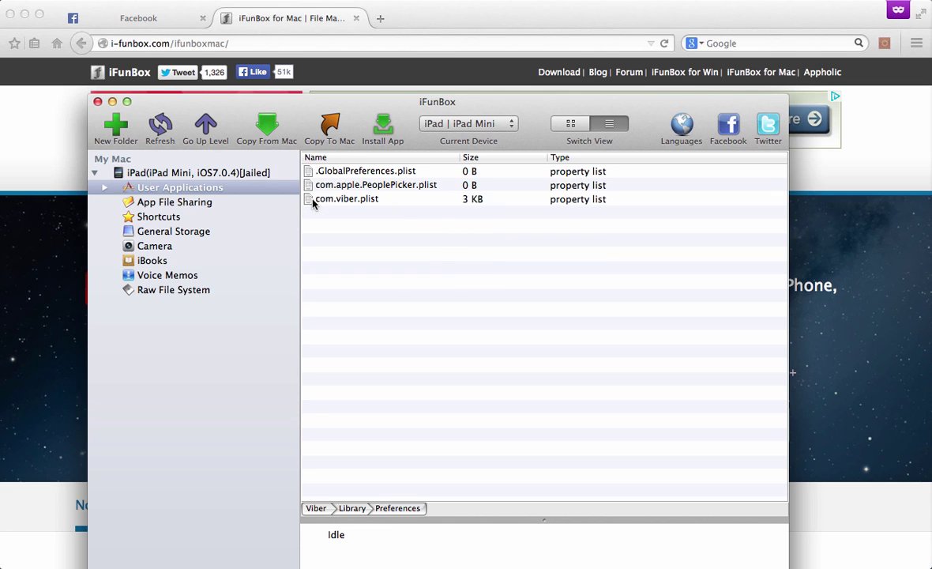
pyautogui.click(341, 199)
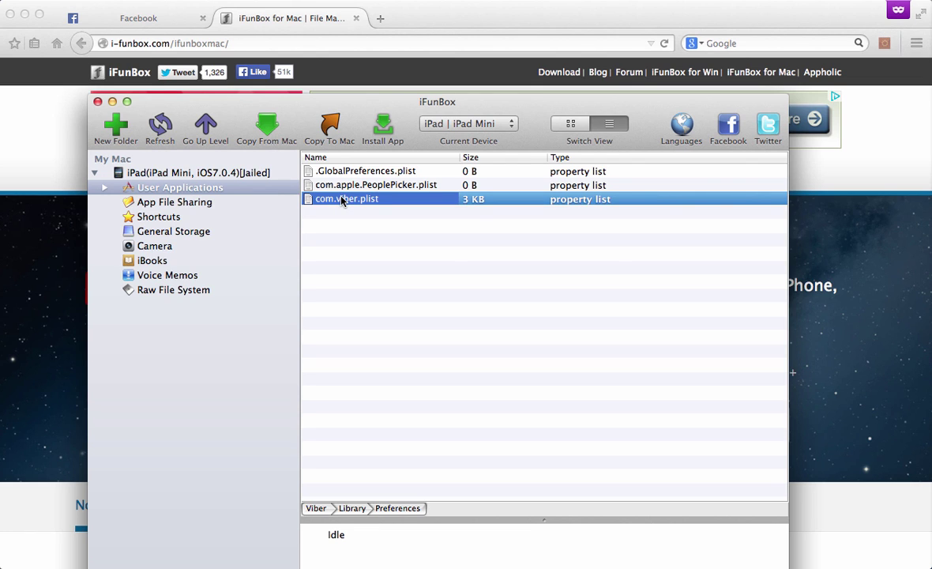
pyautogui.doubleClick(341, 200)
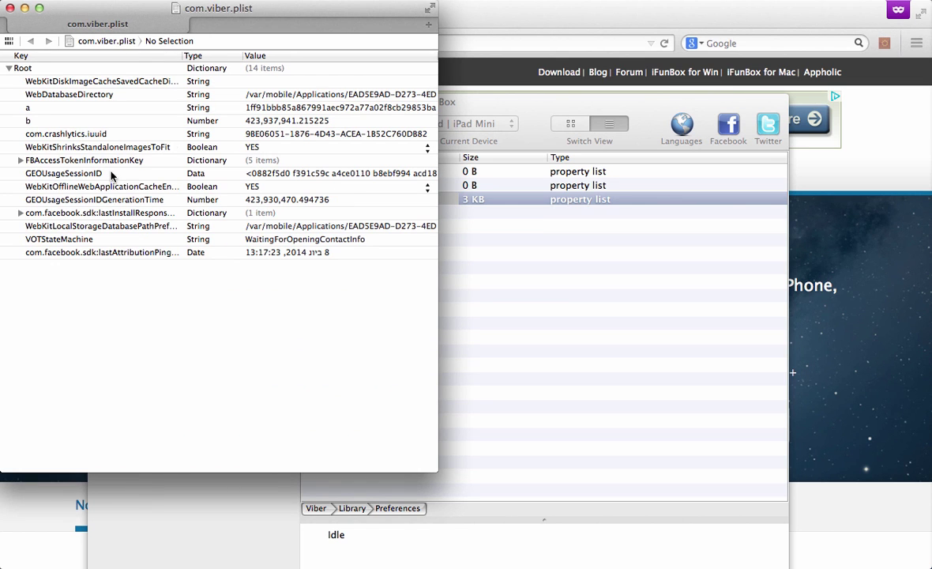
# Expand FBAccessTokenInformationKey and select its stored access token string.
pyautogui.click(37, 160)
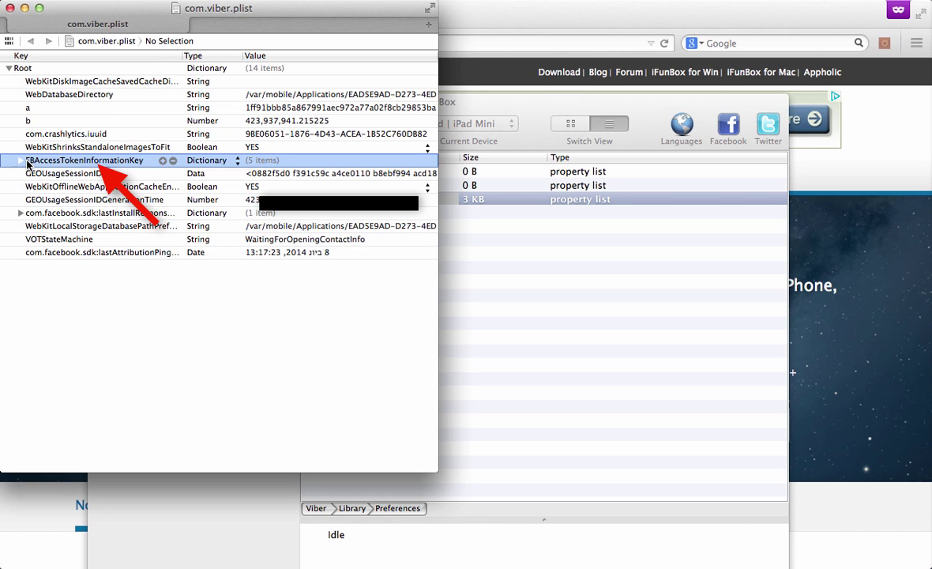
pyautogui.click(20, 160)
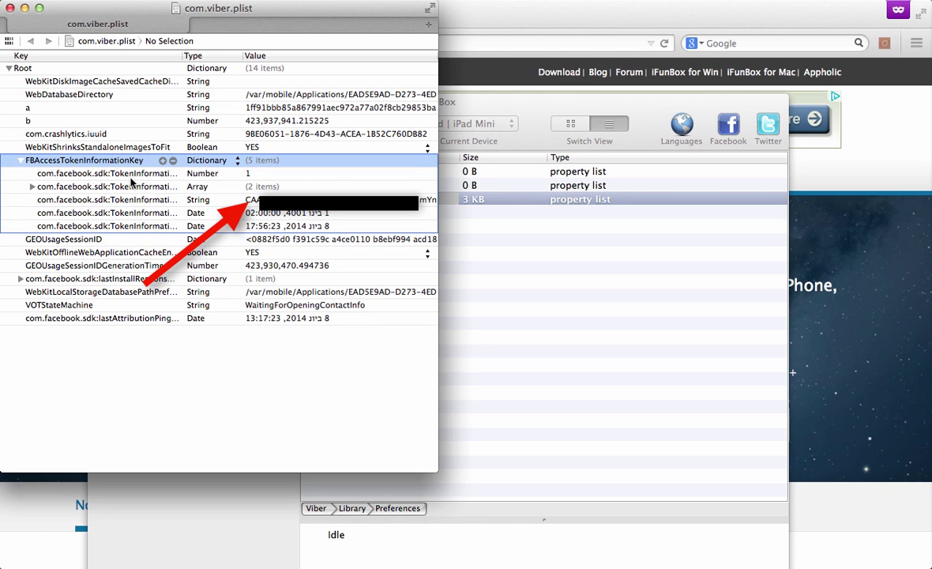
pyautogui.moveTo(103, 200)
pyautogui.click(237, 200)
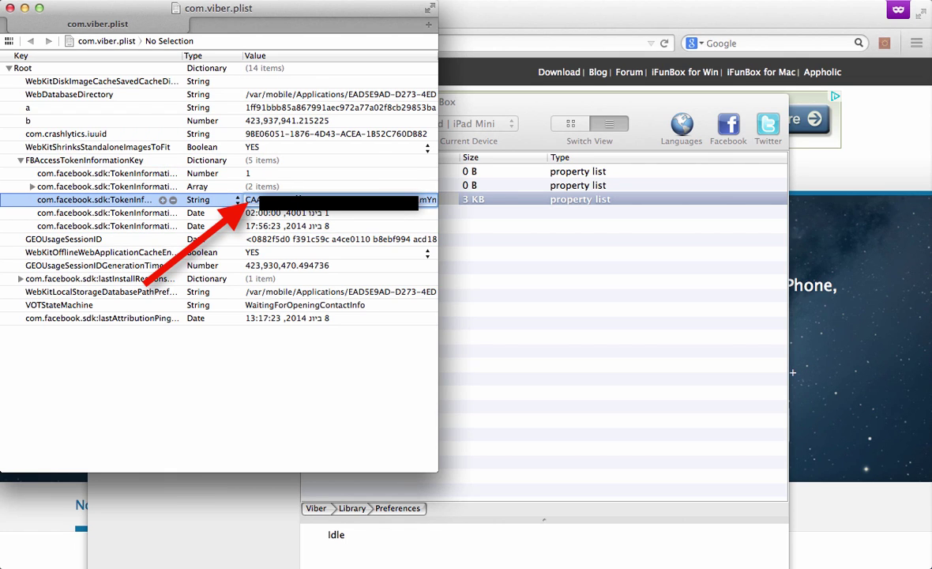
# In Burp Repeater, paste the stolen token after access_token=, send the request, and select the returned post id.
pyautogui.press('super+Tab')
pyautogui.press('Tab')
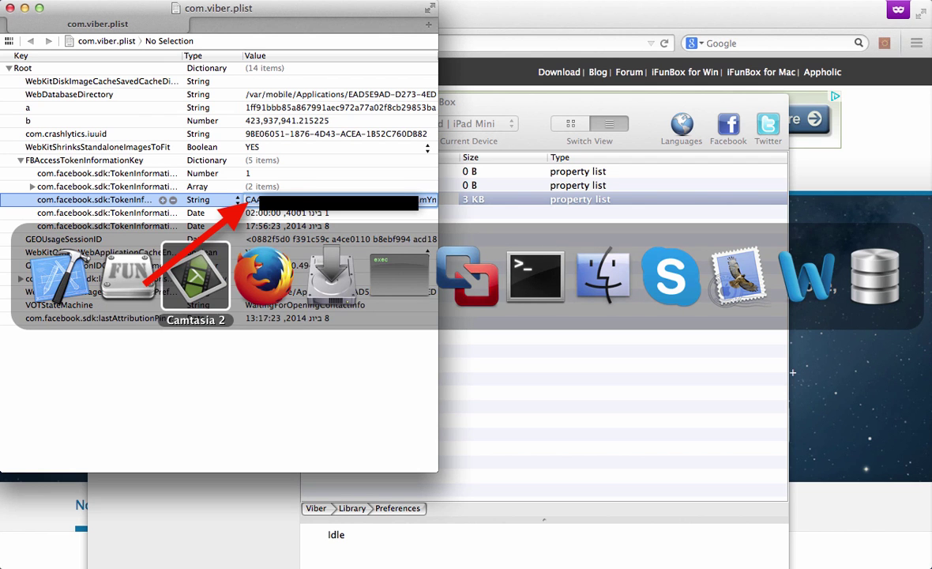
pyautogui.press('Tab')
pyautogui.press('Tab')
pyautogui.press('Tab')
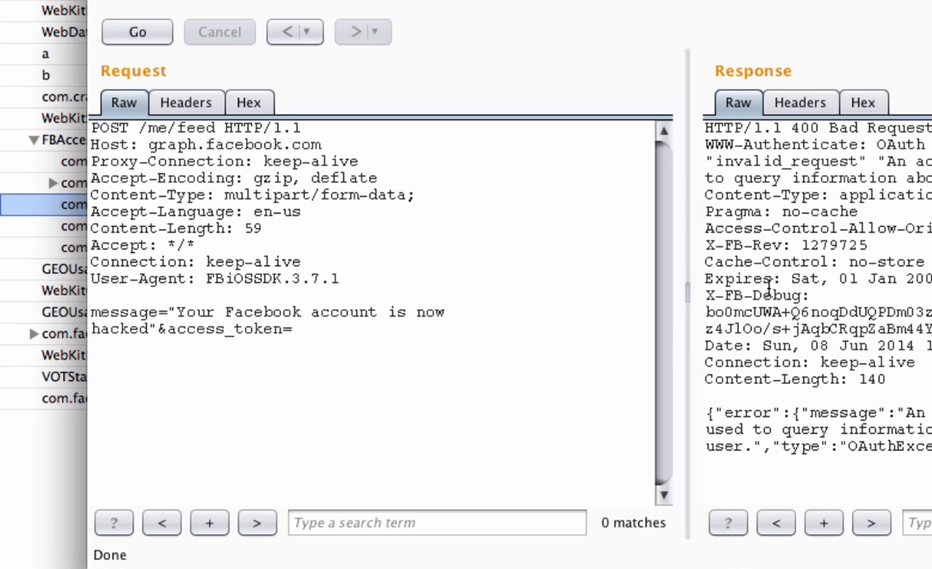
pyautogui.press('super+v')
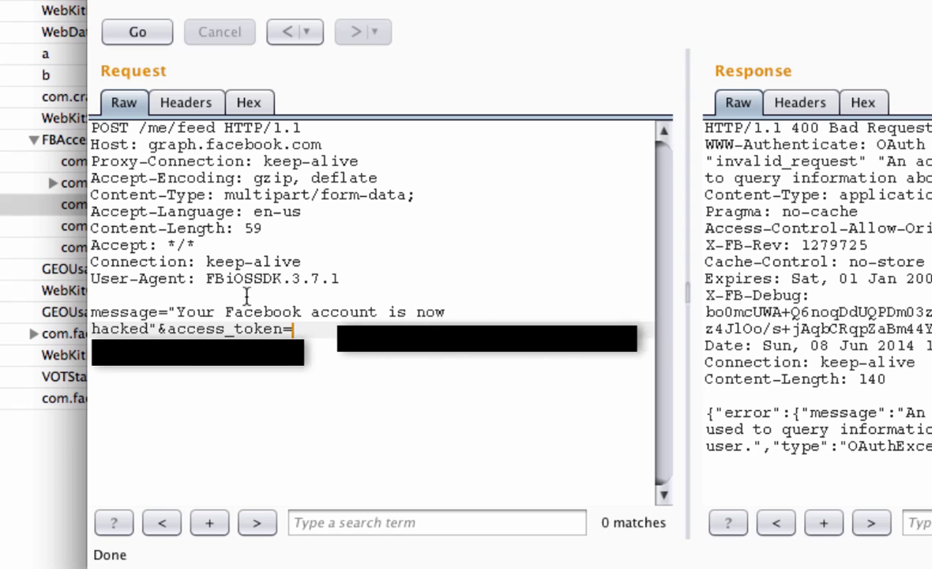
pyautogui.moveTo(167, 312)
pyautogui.mouseDown()
pyautogui.moveTo(177, 311)
pyautogui.moveTo(150, 328)
pyautogui.mouseUp()
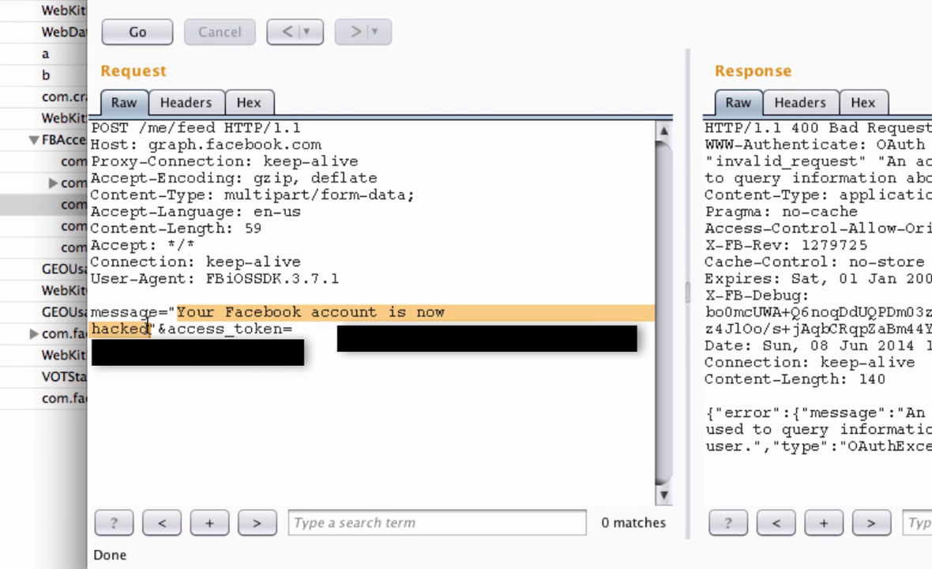
pyautogui.click(294, 329)
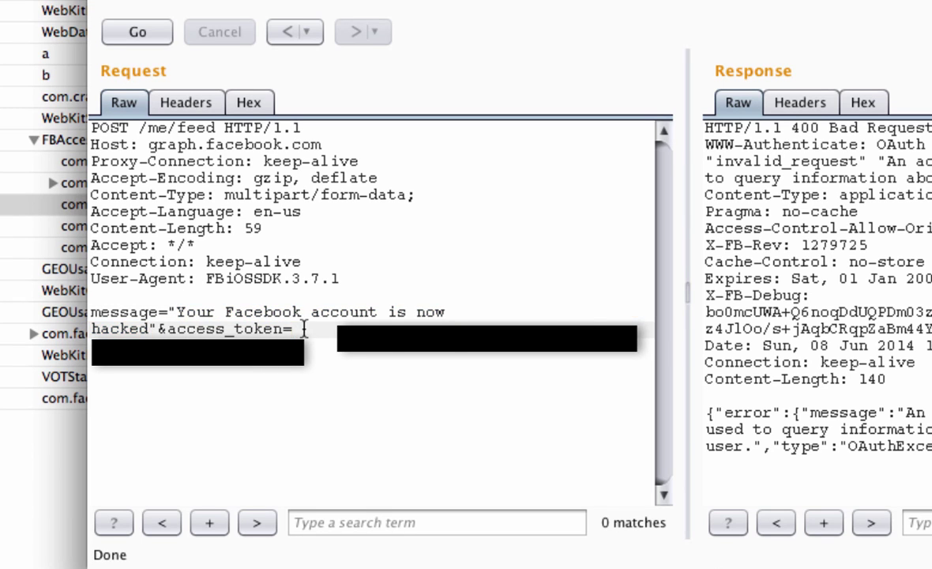
pyautogui.press('super+v')
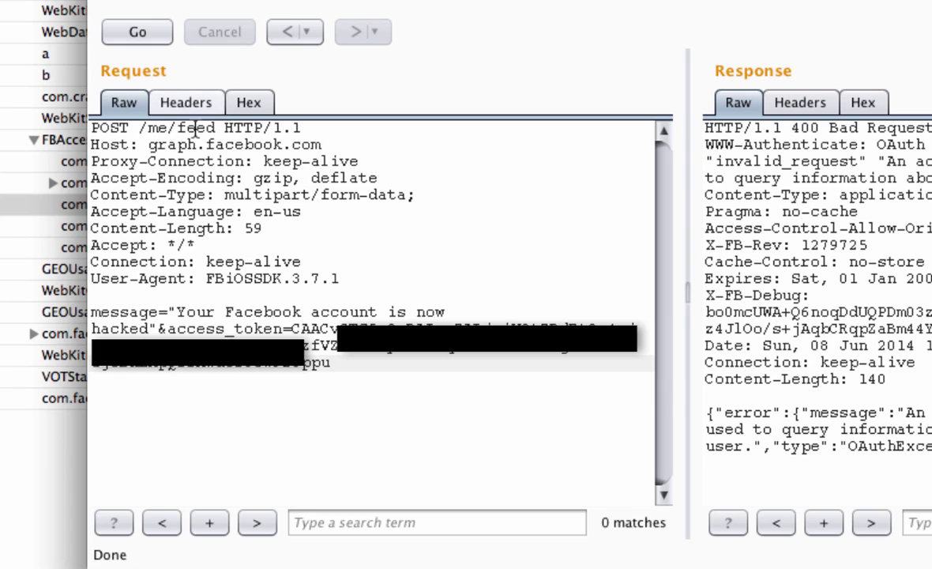
pyautogui.click(160, 38)
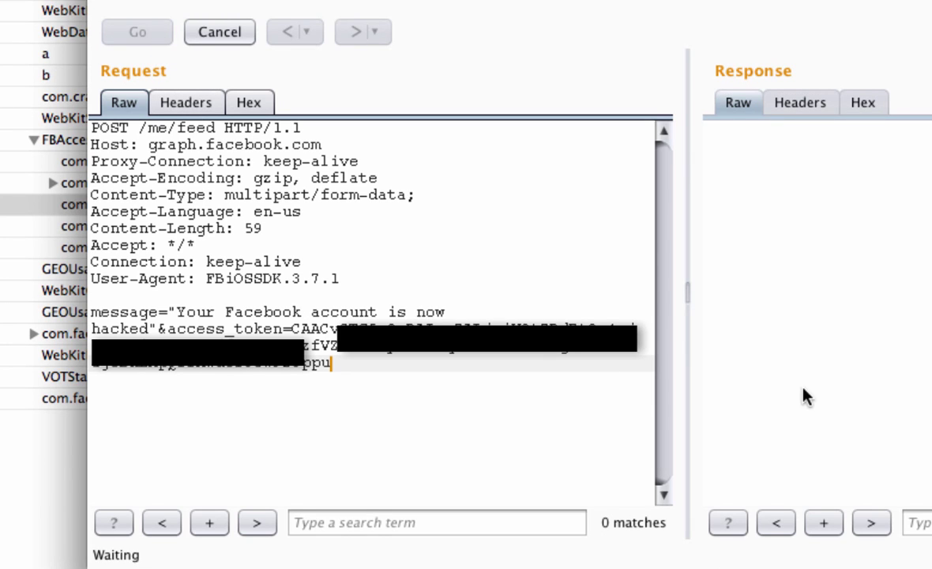
pyautogui.moveTo(725, 380); pyautogui.dragTo(930, 379)
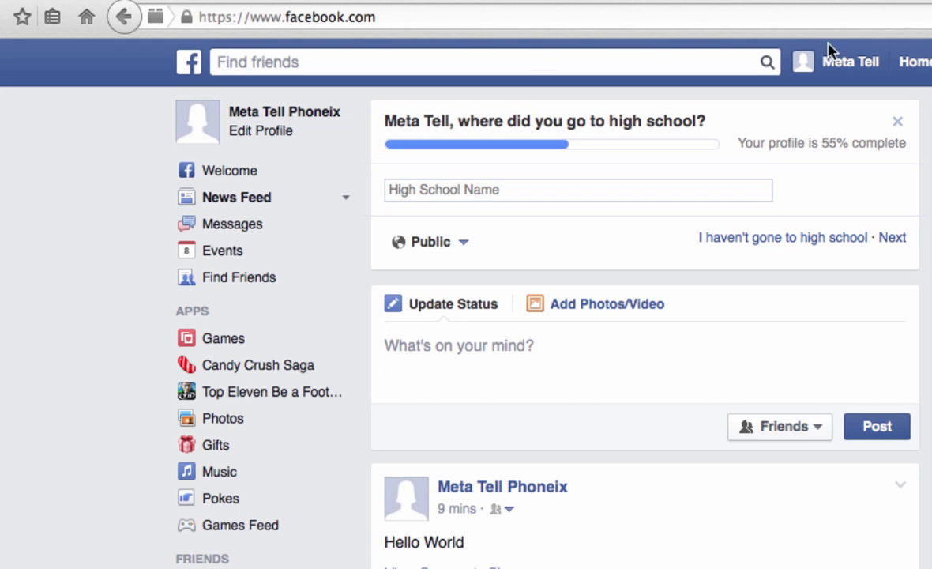
# On the profile timeline, highlight the 'Your Facebook account is now hacked' post and its Viber source.
pyautogui.click(846, 67)
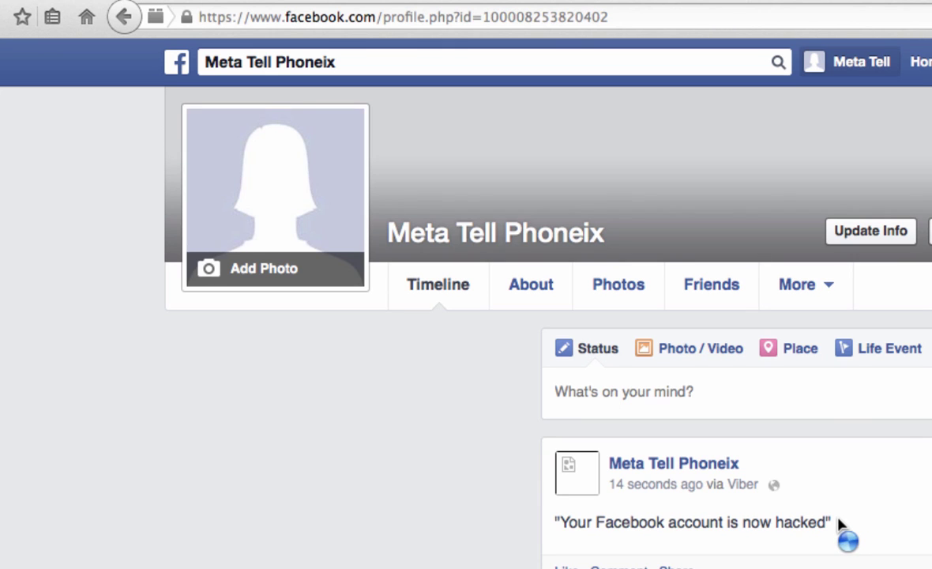
pyautogui.tripleClick(559, 525)
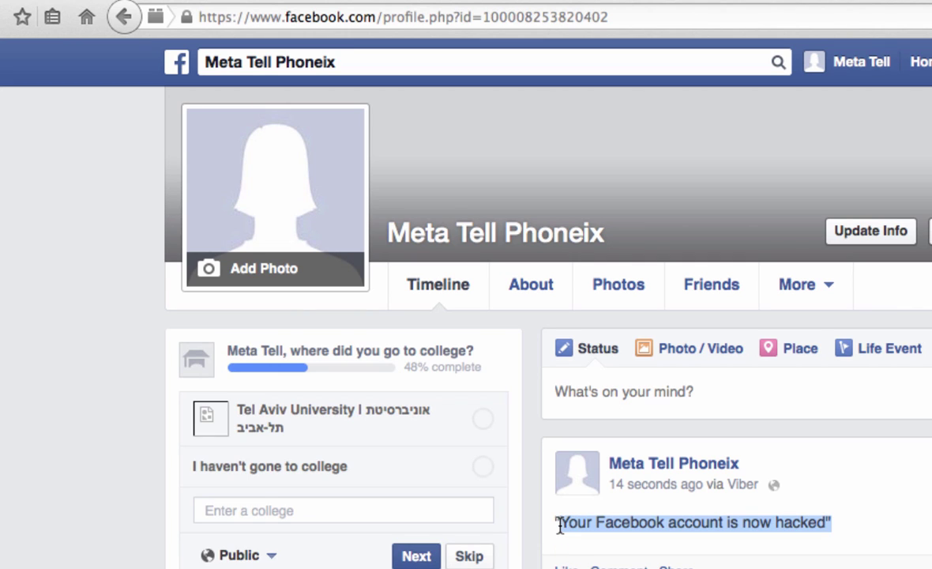
pyautogui.click(553, 527)
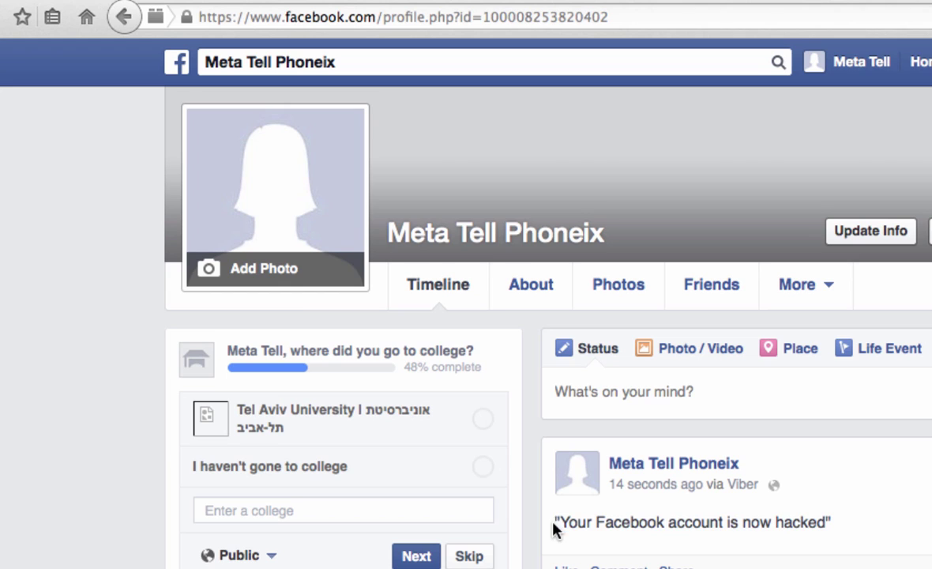
pyautogui.doubleClick(757, 485)
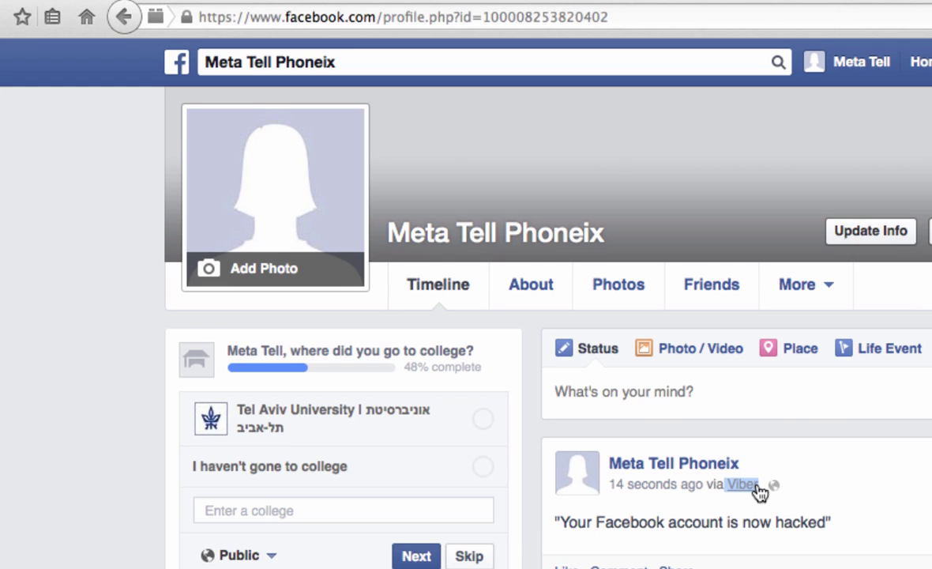